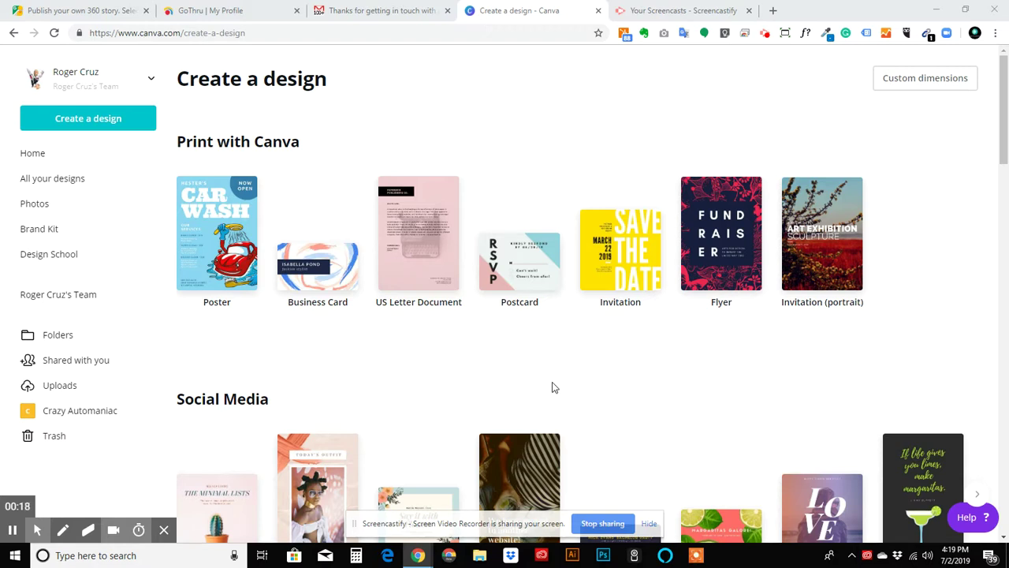
# Enter a custom design size of 2048 × 2048, keeping px as the unit.
pyautogui.click(926, 78)
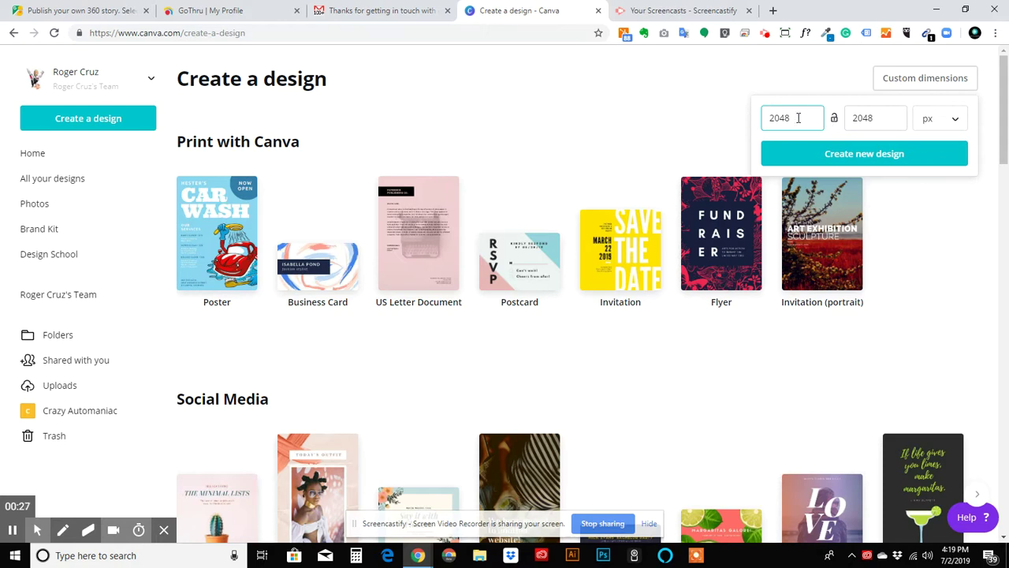
pyautogui.click(930, 128)
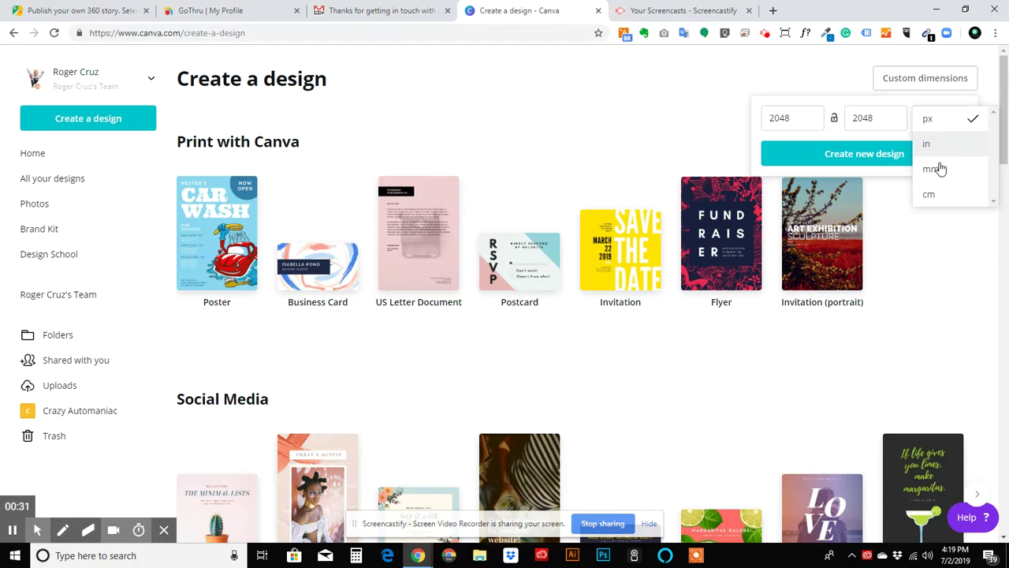
pyautogui.click(930, 118)
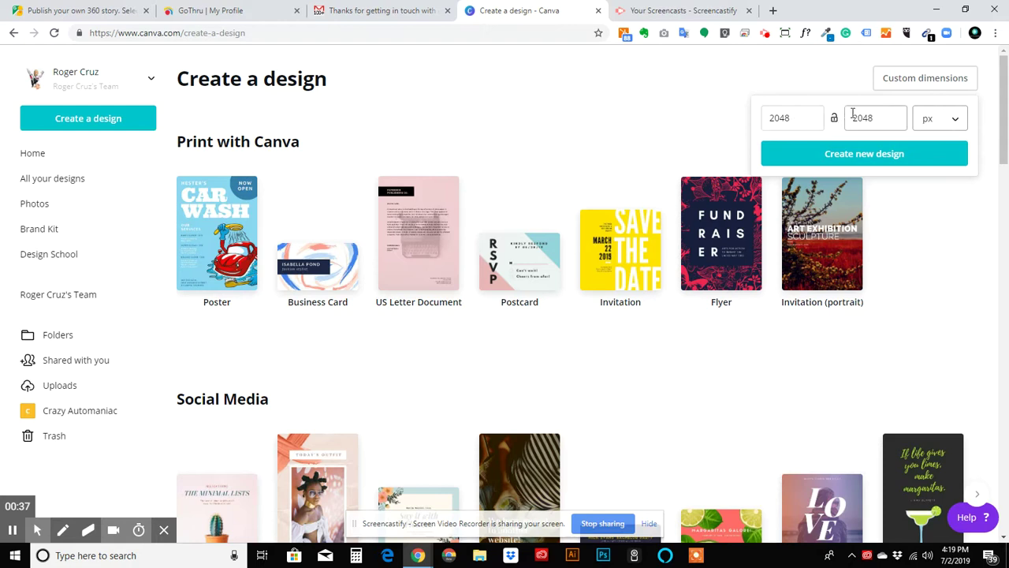
# On the GoThru profile page, find and highlight the nadir's 2048 × 2048 px size requirement.
pyautogui.click(234, 8)
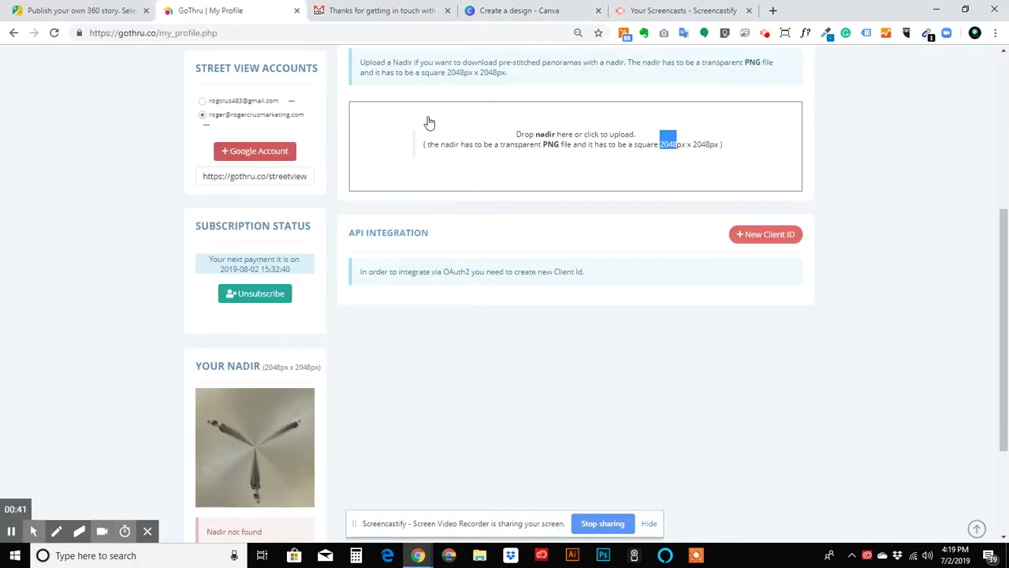
pyautogui.scroll(-3, 344, 440)
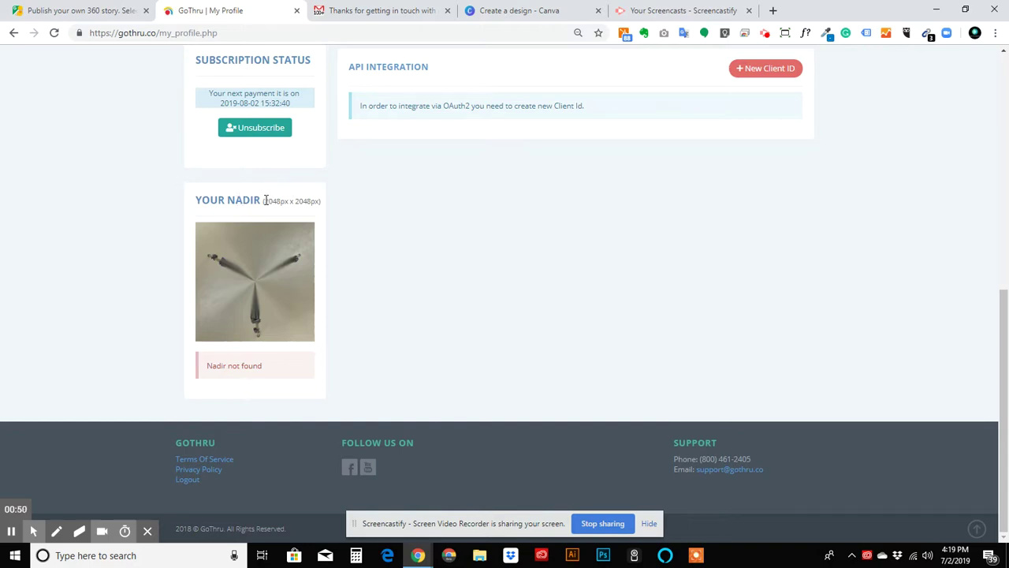
pyautogui.moveTo(265, 201); pyautogui.dragTo(321, 201)
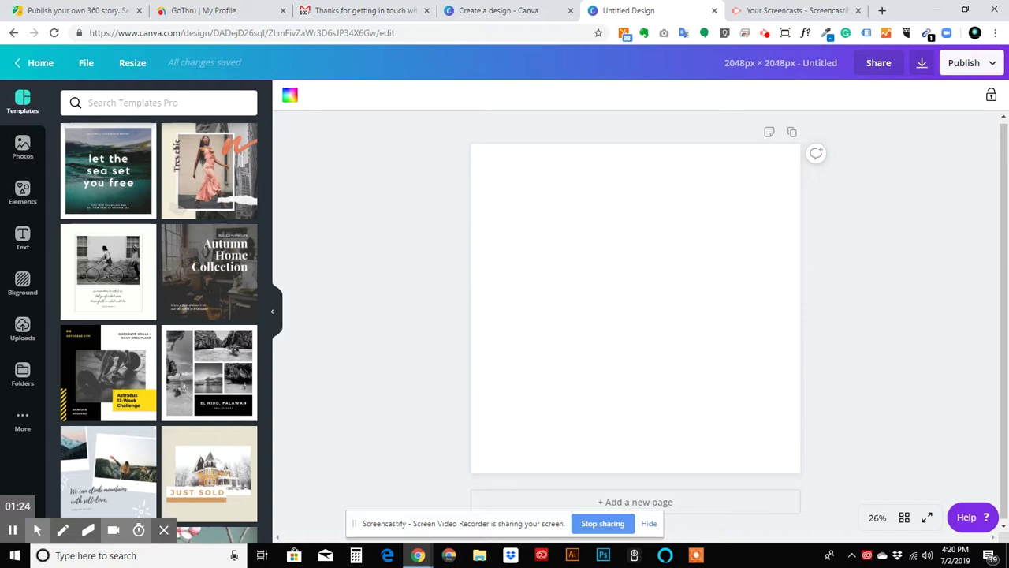
# Browse the Uploads library of earlier images and logos, then start a new image upload.
pyautogui.click(16, 331)
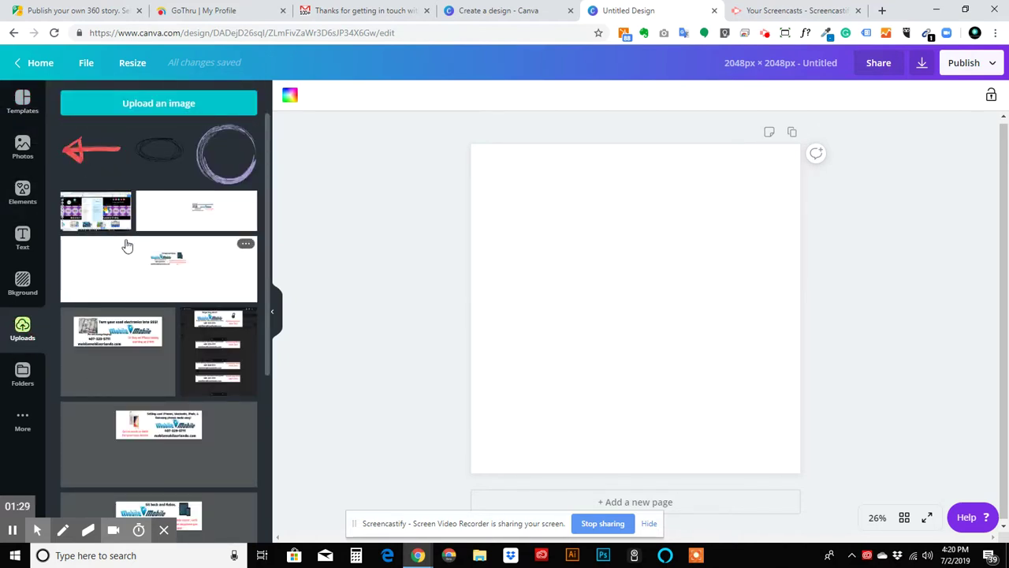
pyautogui.scroll(-15, 145, 214)
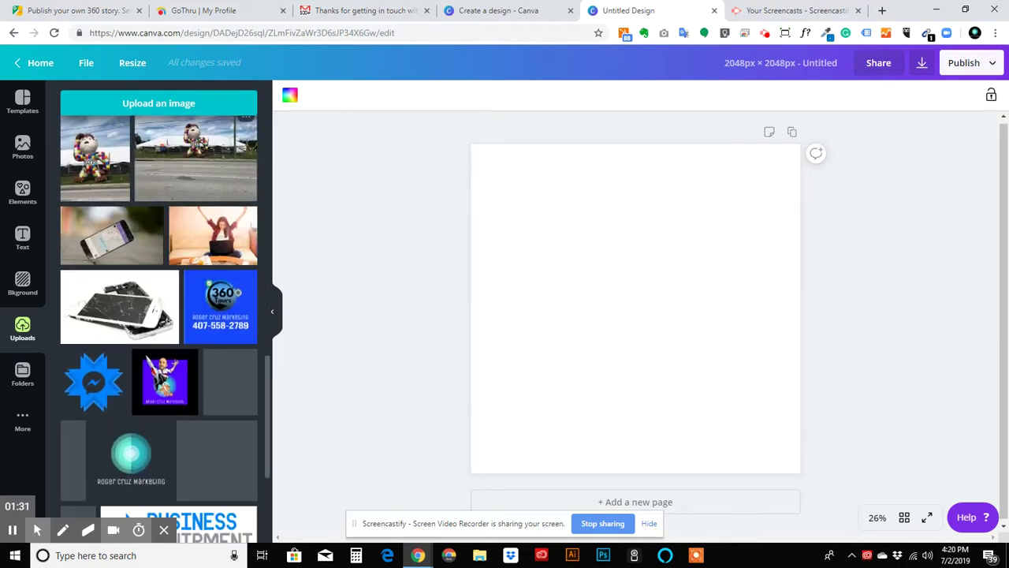
pyautogui.scroll(-4, 164, 308)
pyautogui.scroll(3, 164, 308)
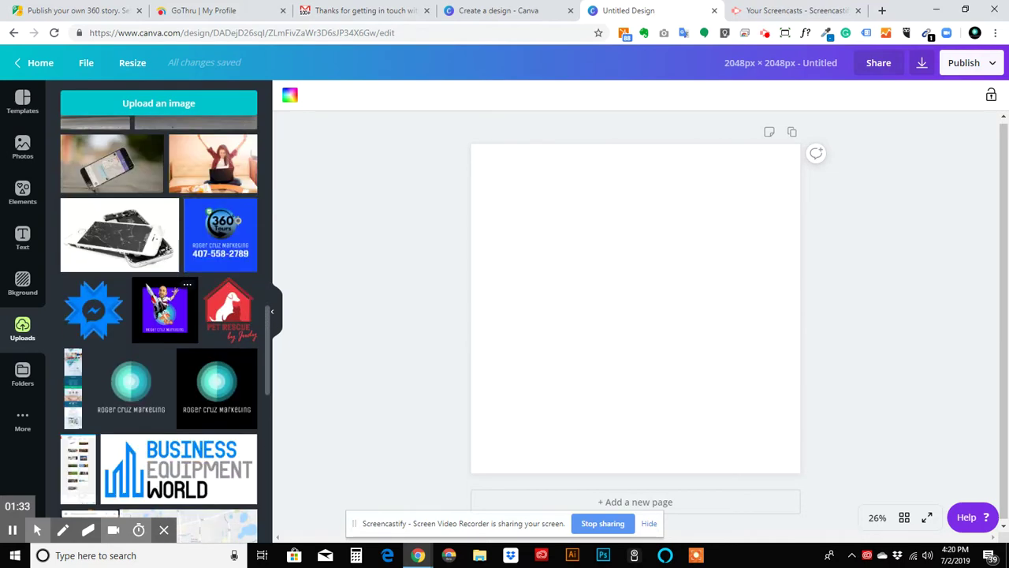
pyautogui.scroll(1, 221, 260)
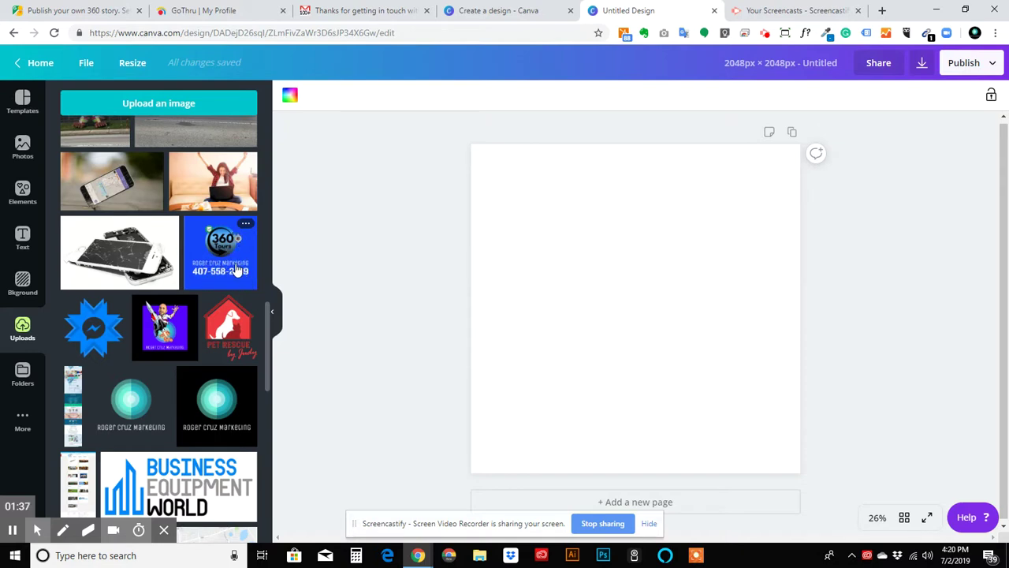
pyautogui.click(195, 106)
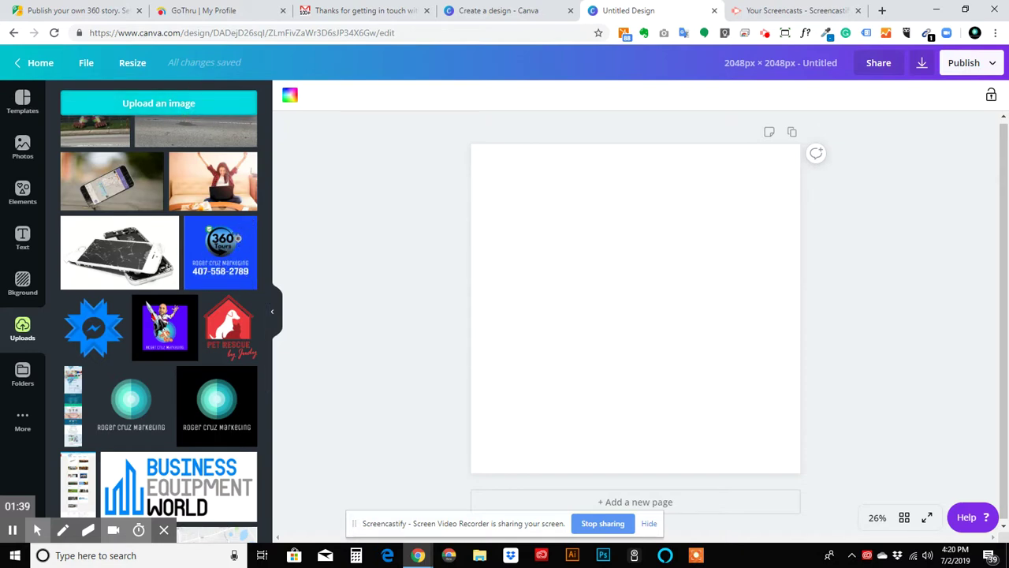
# Upload image 2 from the 2019 logos folder's 500 subfolder.
pyautogui.click(194, 106)
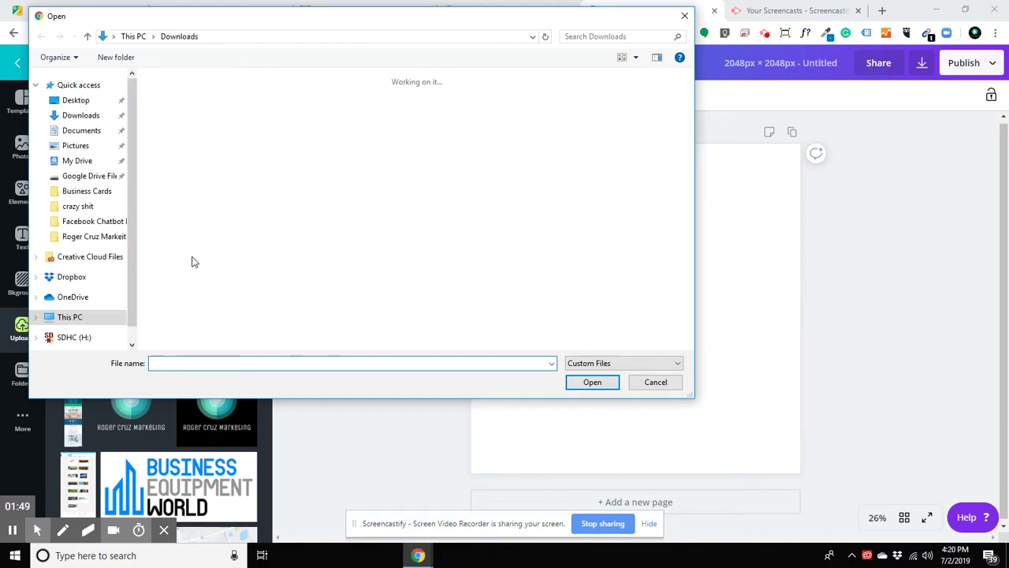
pyautogui.click(111, 238)
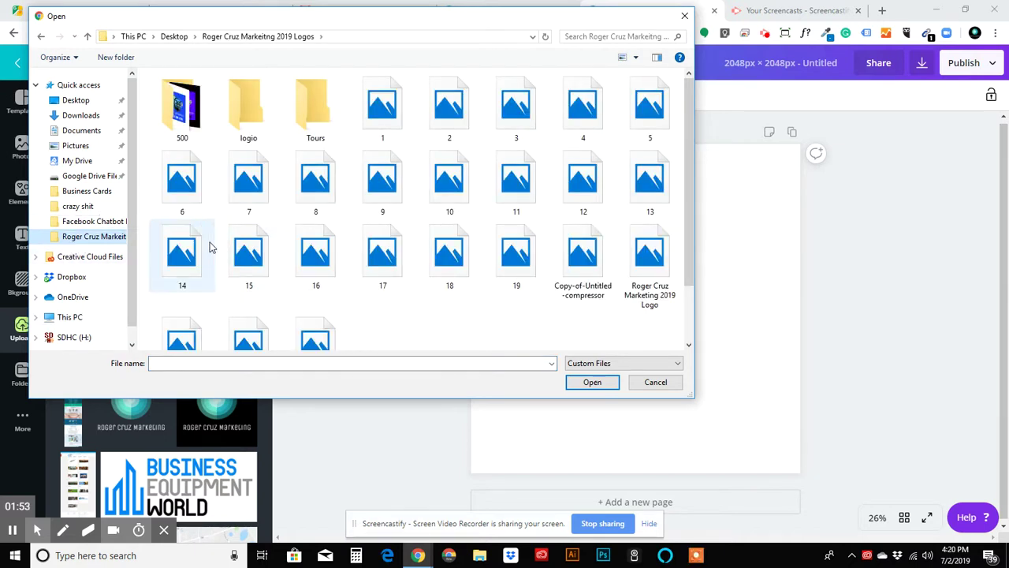
pyautogui.doubleClick(186, 122)
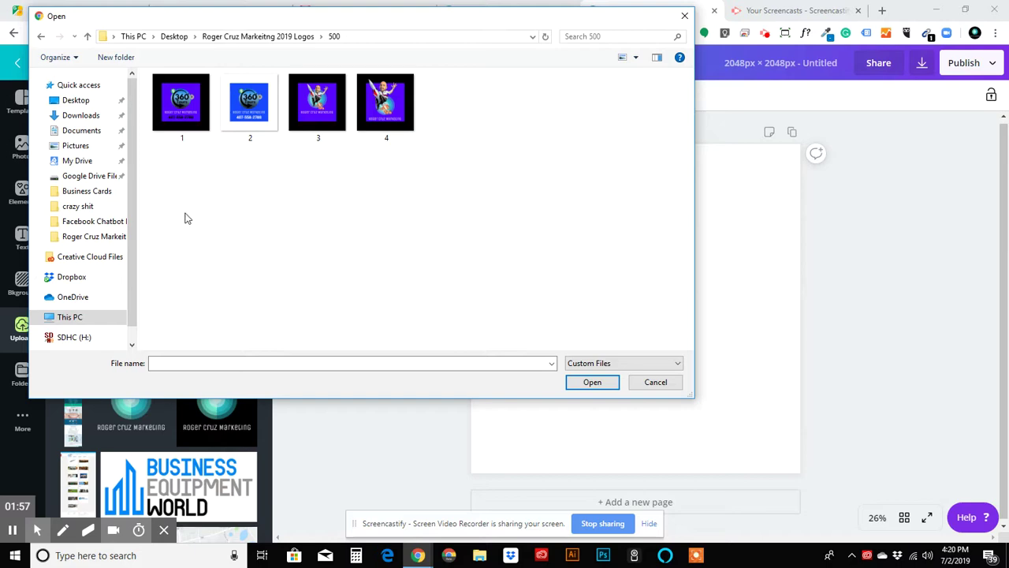
pyautogui.doubleClick(254, 111)
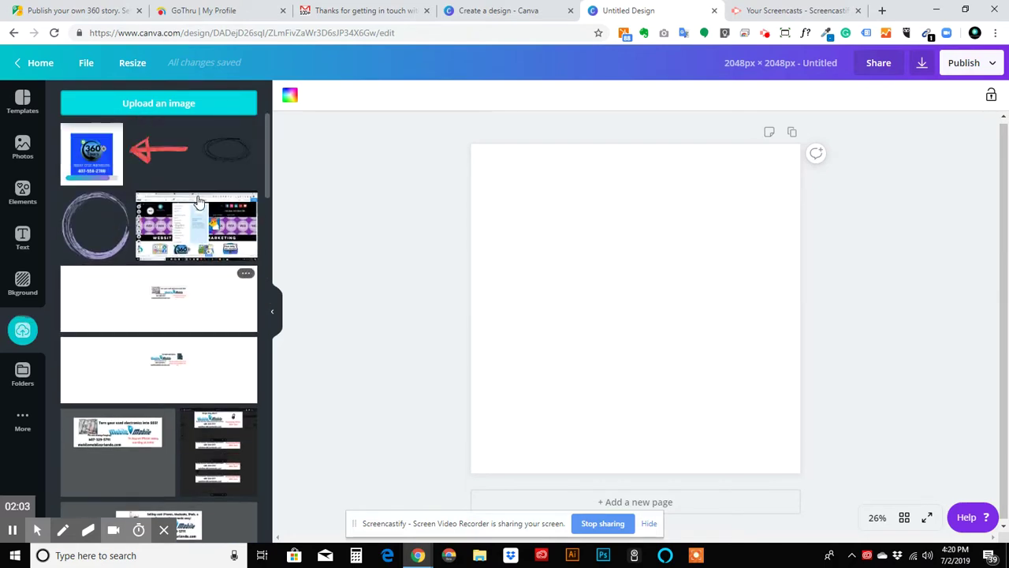
# Place the uploaded 360 Tours image on the page, centre it and enlarge it.
pyautogui.click(108, 161)
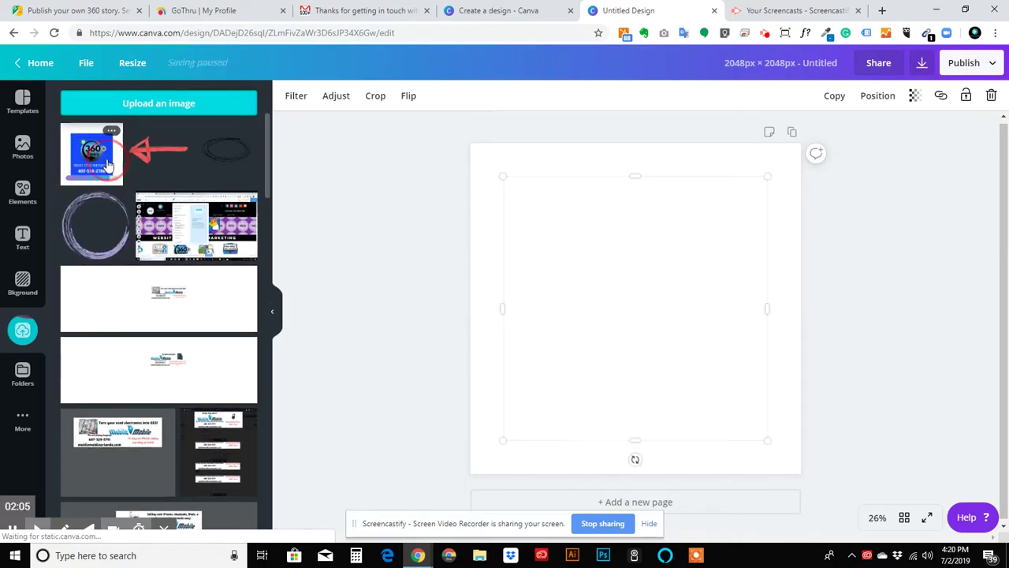
pyautogui.moveTo(620, 310); pyautogui.dragTo(543, 386)
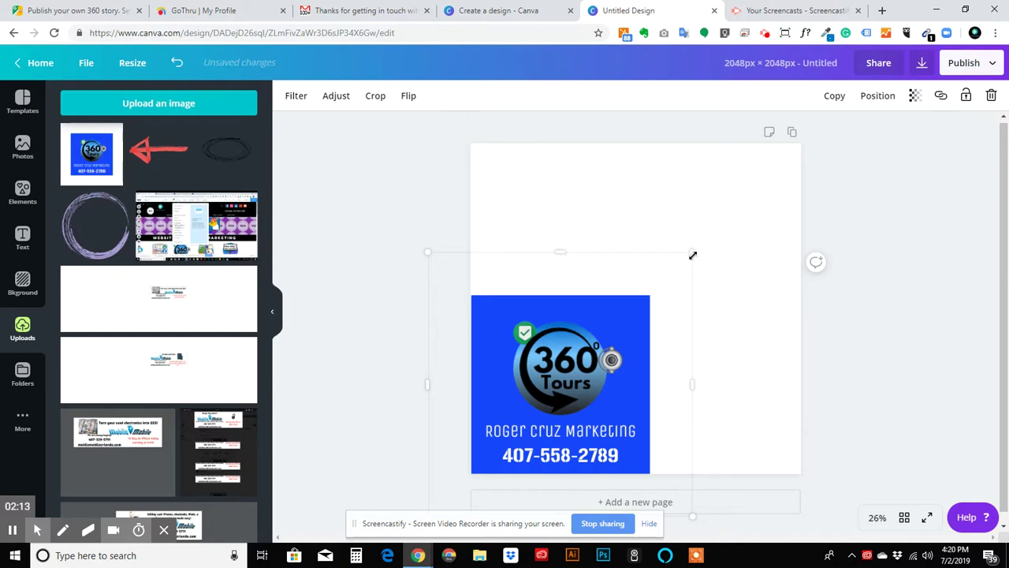
pyautogui.moveTo(693, 254); pyautogui.dragTo(853, 56)
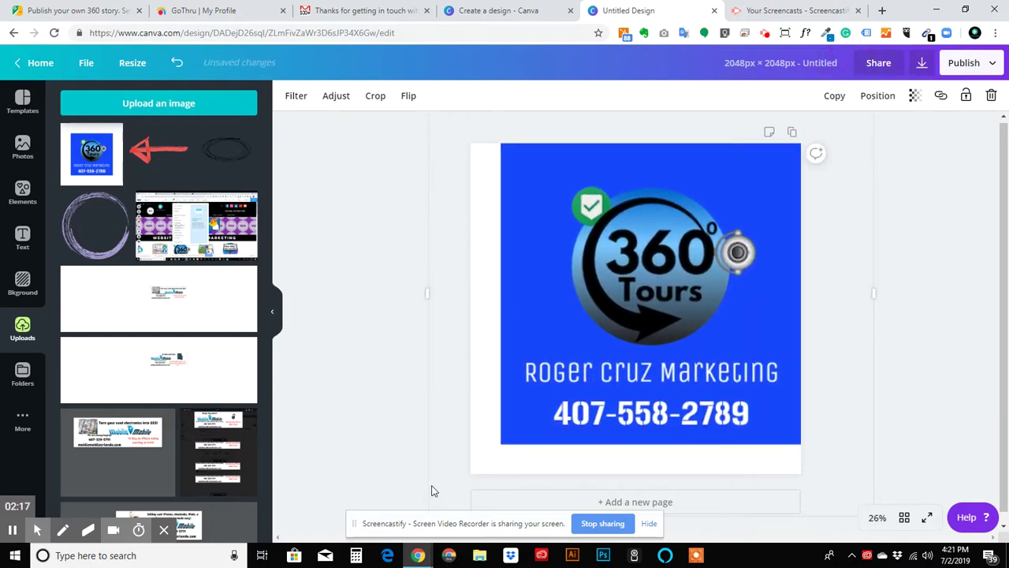
pyautogui.moveTo(568, 349); pyautogui.dragTo(556, 362)
# Trim the image's width and height and move it back inside the page.
pyautogui.scroll(-1, 780, 331)
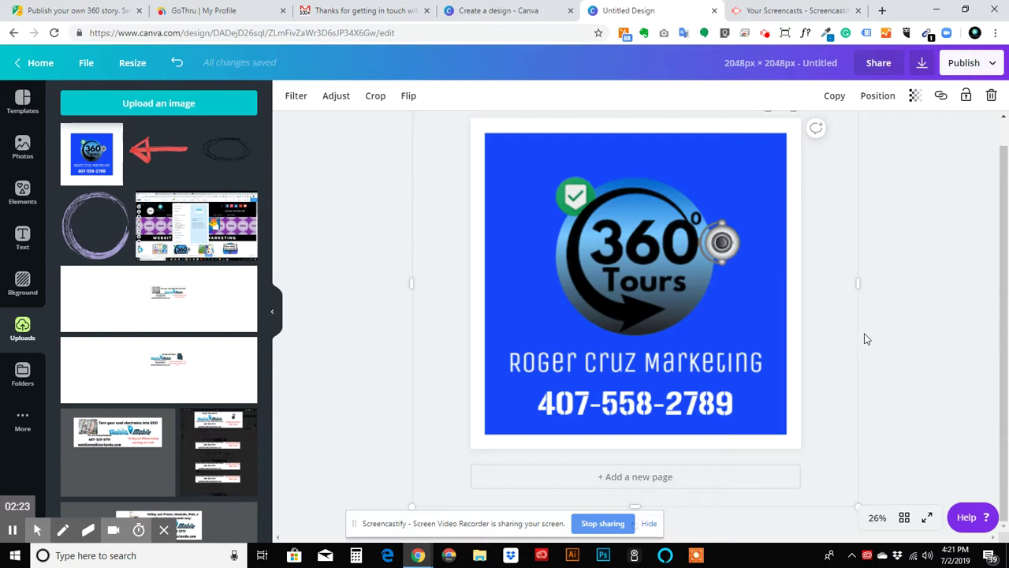
pyautogui.moveTo(857, 282); pyautogui.dragTo(803, 309)
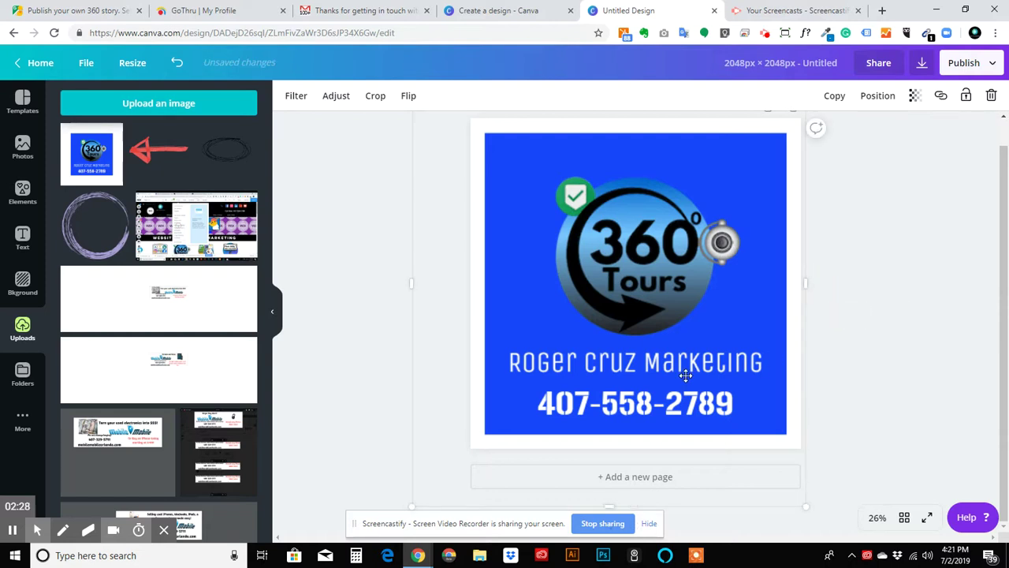
pyautogui.click(611, 490)
pyautogui.moveTo(611, 478)
pyautogui.mouseDown()
pyautogui.moveTo(608, 462)
pyautogui.moveTo(611, 472)
pyautogui.mouseUp()
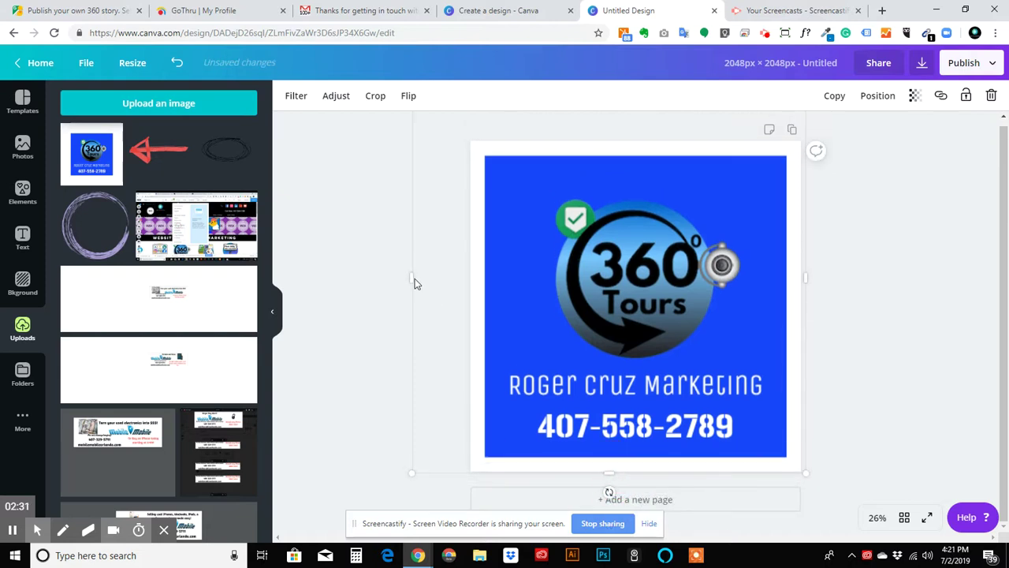
pyautogui.moveTo(411, 276); pyautogui.dragTo(466, 281)
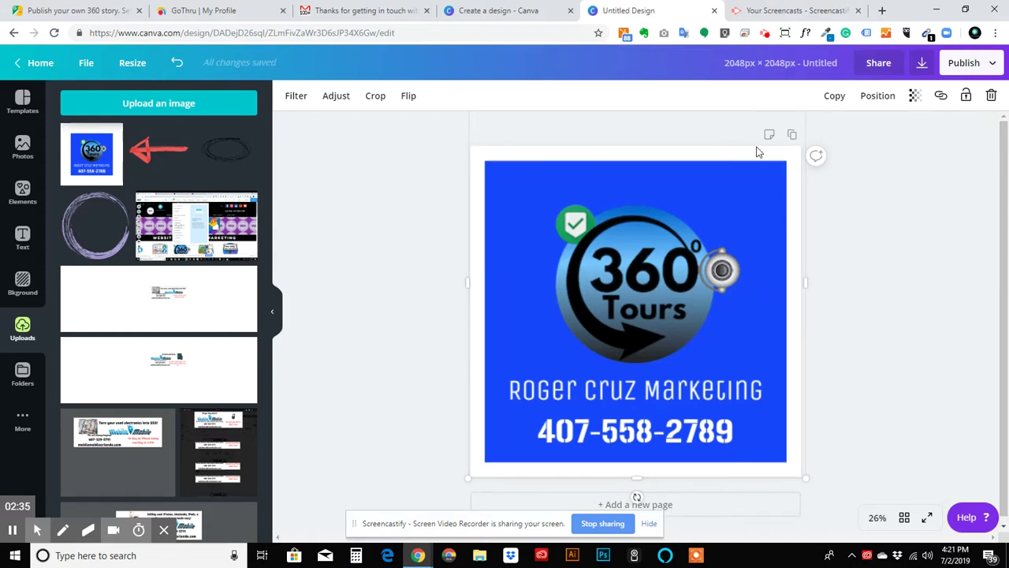
pyautogui.moveTo(690, 190); pyautogui.dragTo(689, 229)
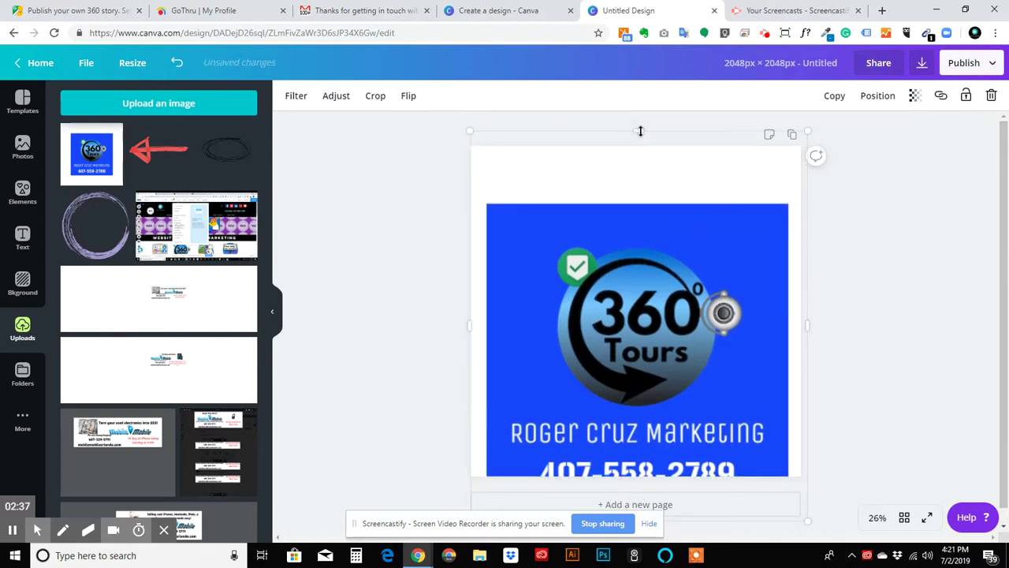
pyautogui.moveTo(640, 131); pyautogui.dragTo(642, 187)
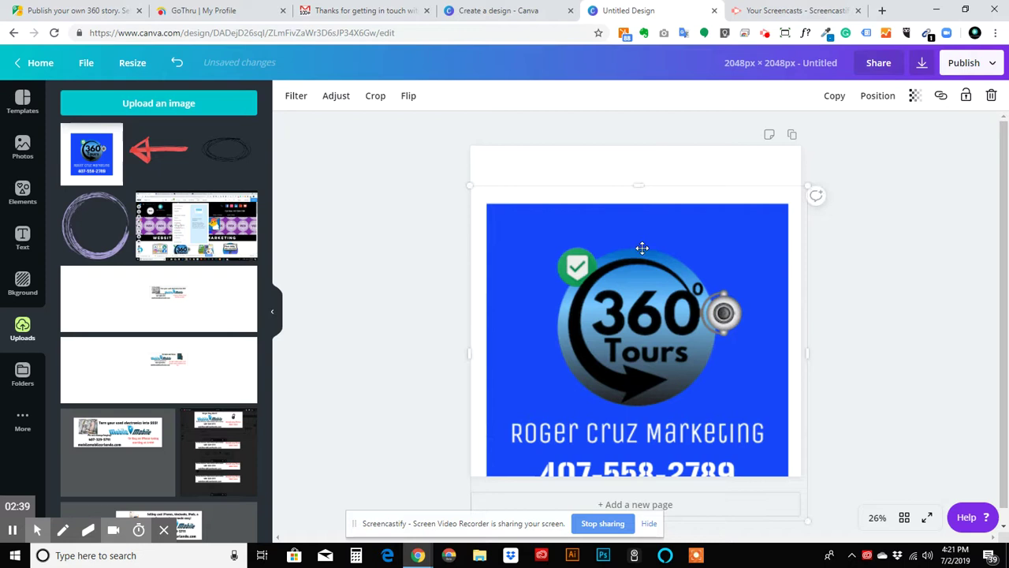
pyautogui.moveTo(642, 248); pyautogui.dragTo(638, 209)
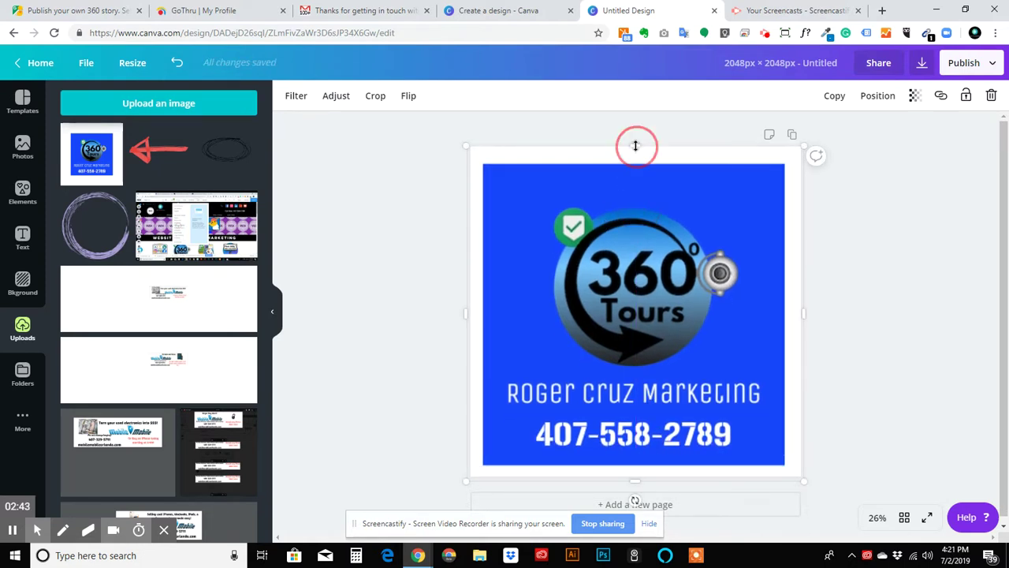
# Fine-tune the image size to roughly 1,933 wide by 1,910 high.
pyautogui.moveTo(635, 146); pyautogui.dragTo(637, 162)
pyautogui.moveTo(804, 320); pyautogui.dragTo(788, 321)
pyautogui.moveTo(628, 477); pyautogui.dragTo(580, 457)
pyautogui.moveTo(471, 313); pyautogui.dragTo(478, 291)
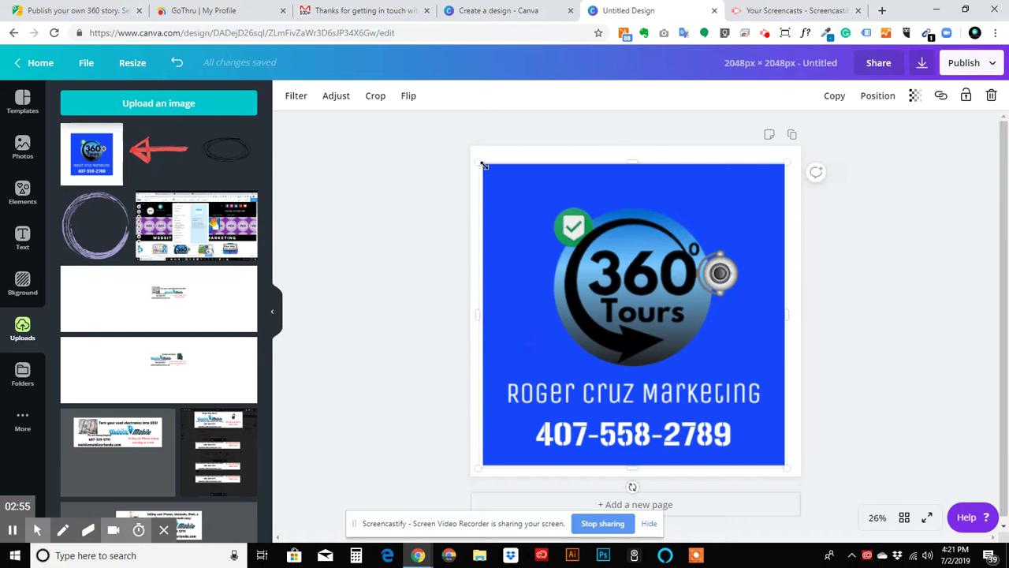
# Enlarge the logo toward the corners to fill the page, centre it, and deselect.
pyautogui.moveTo(473, 152); pyautogui.dragTo(468, 147)
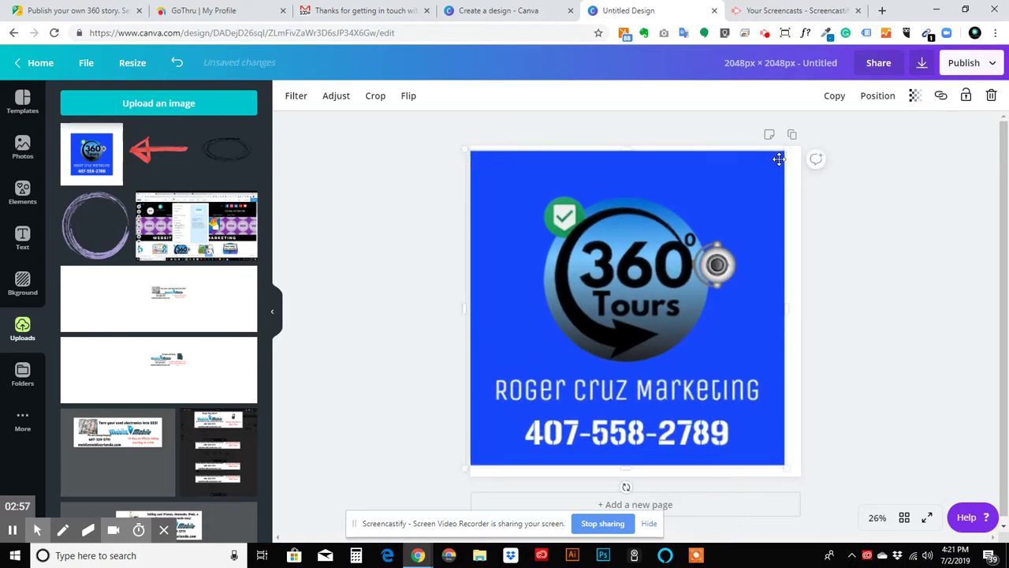
pyautogui.moveTo(785, 149); pyautogui.dragTo(841, 158)
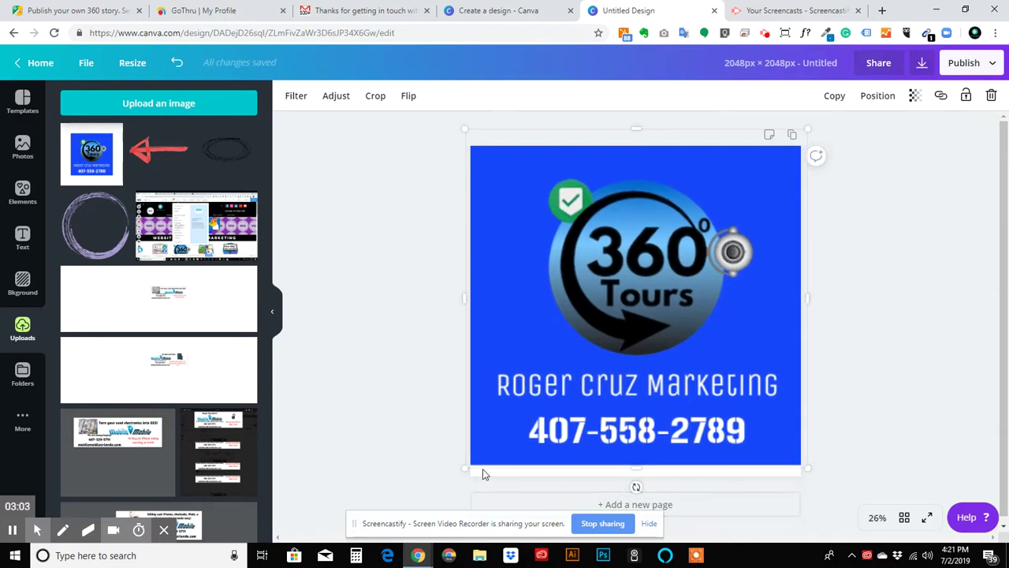
pyautogui.moveTo(467, 467); pyautogui.dragTo(462, 484)
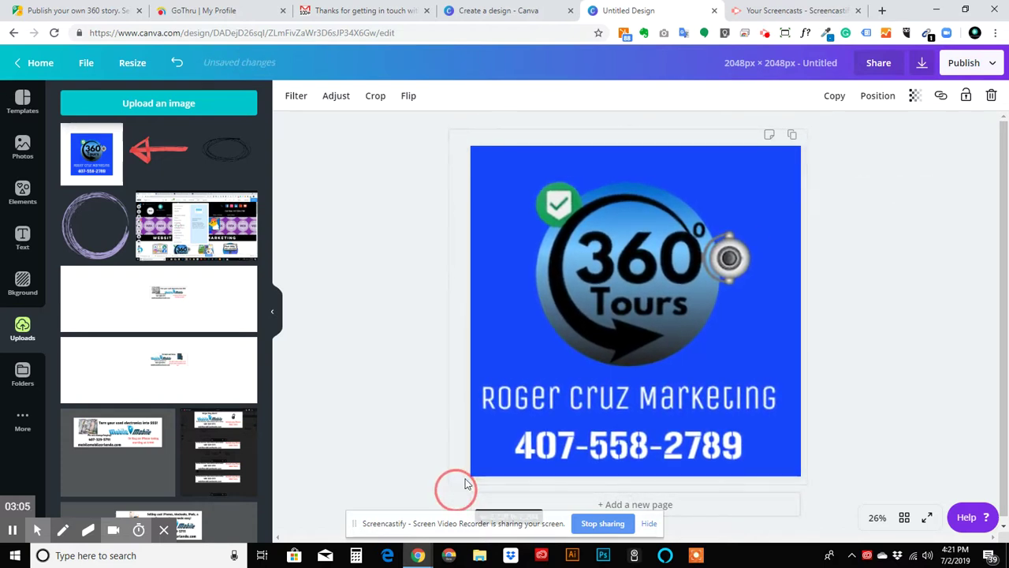
pyautogui.moveTo(559, 405); pyautogui.dragTo(568, 406)
pyautogui.click(862, 323)
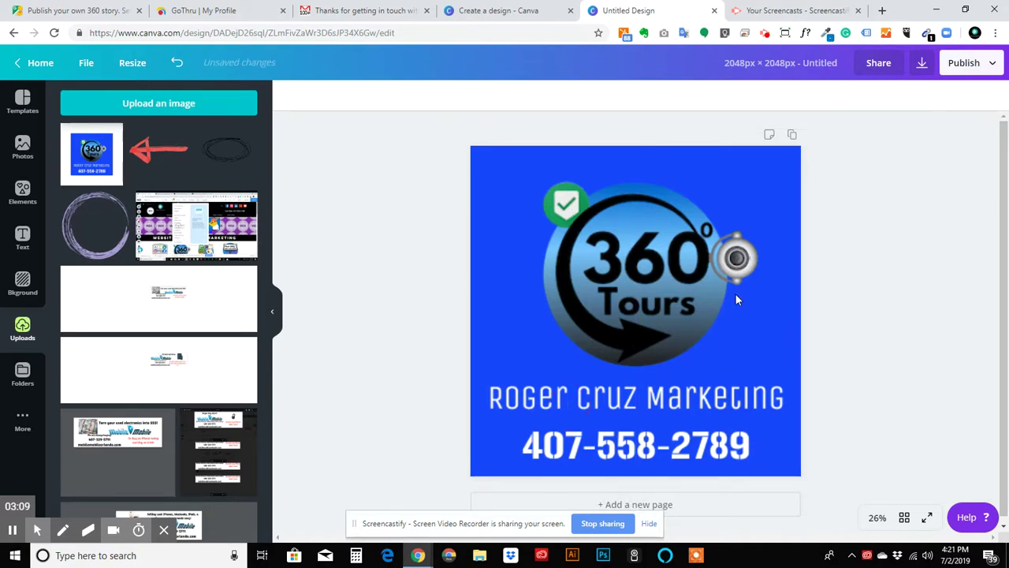
pyautogui.scroll(-1, 584, 299)
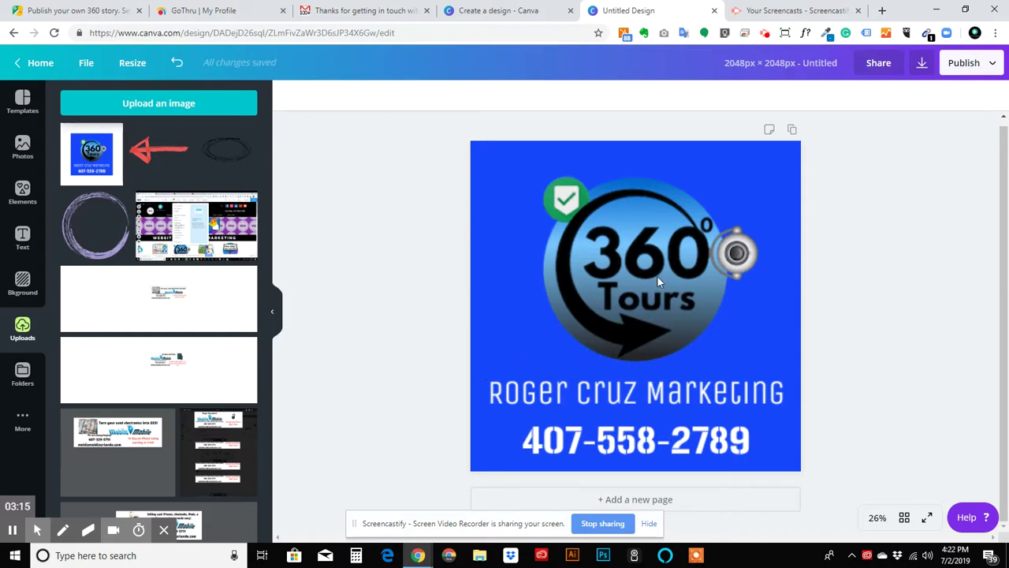
# Add the round 360 Tours logo from Uploads to the page.
pyautogui.scroll(-5, 221, 303)
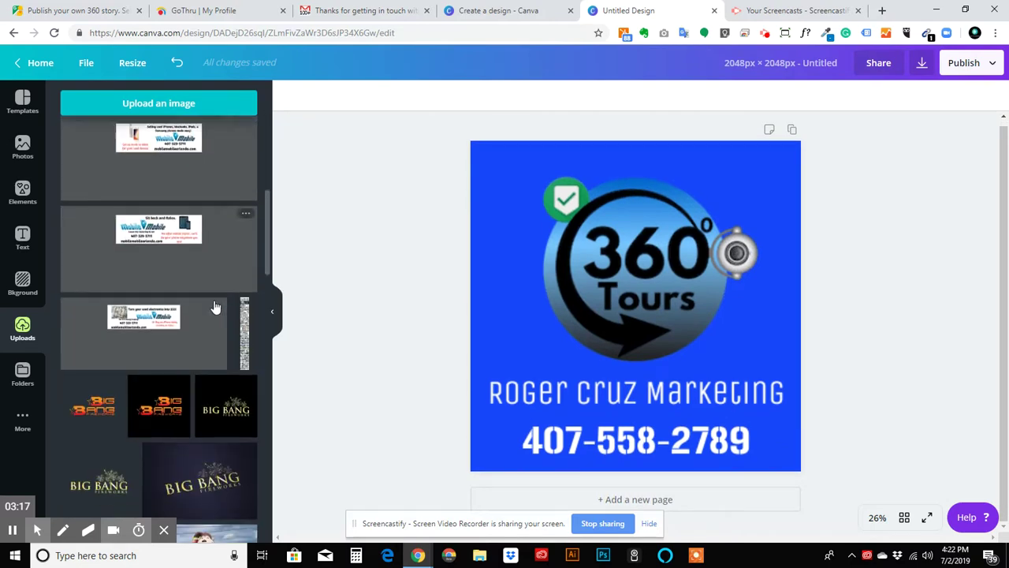
pyautogui.scroll(-10, 211, 305)
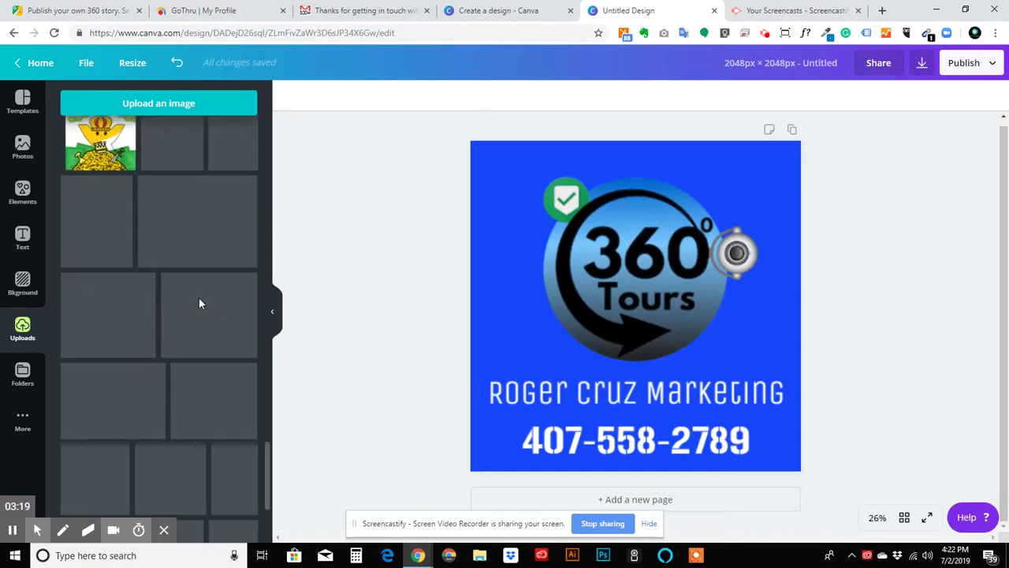
pyautogui.scroll(-5, 199, 297)
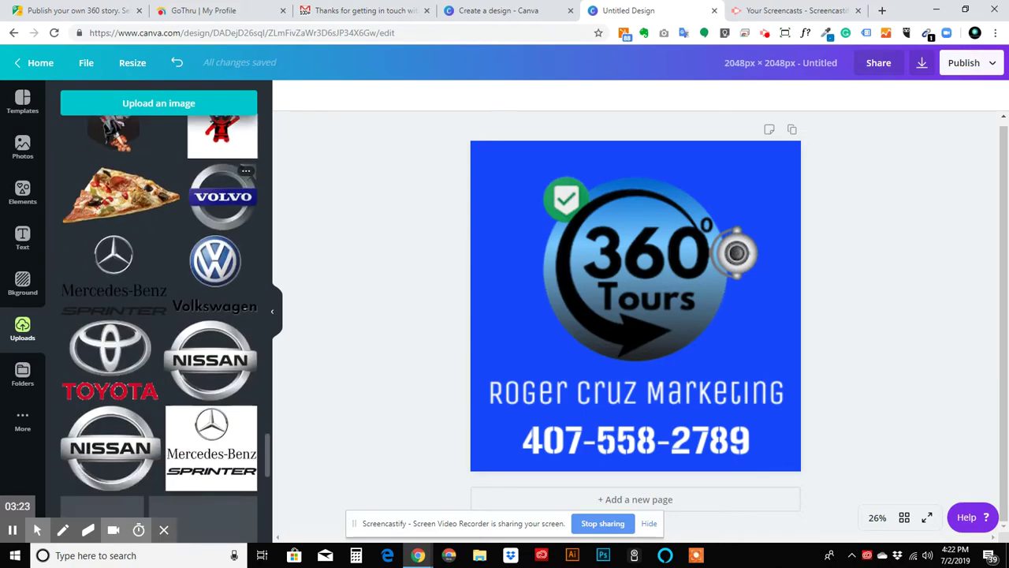
pyautogui.scroll(-10, 159, 315)
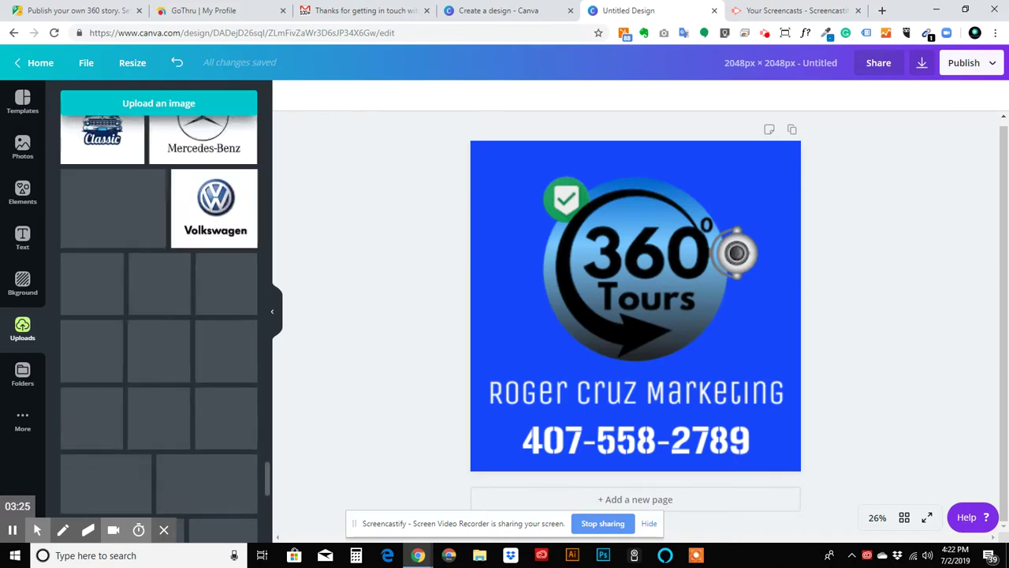
pyautogui.scroll(-5, 192, 305)
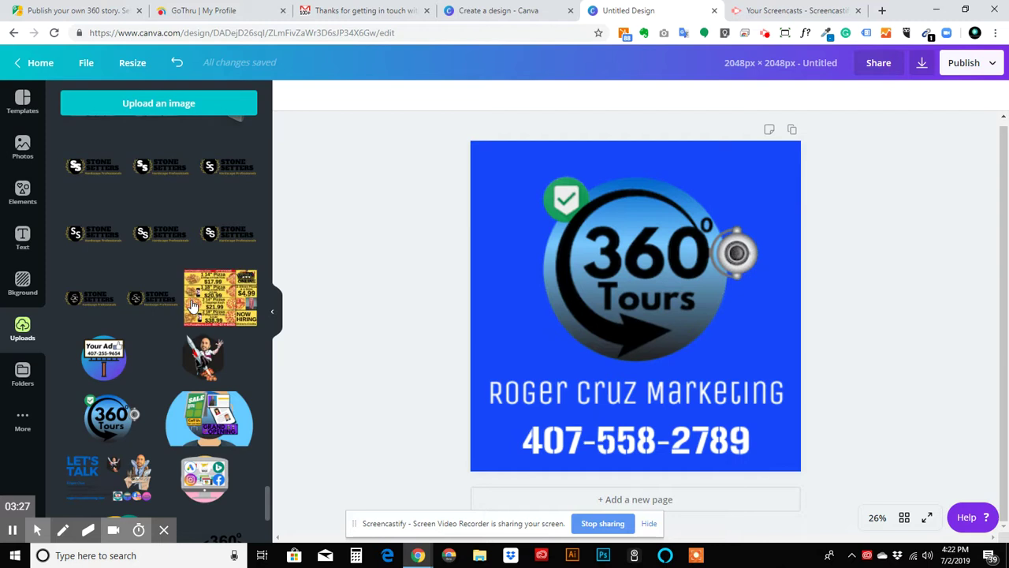
pyautogui.click(105, 414)
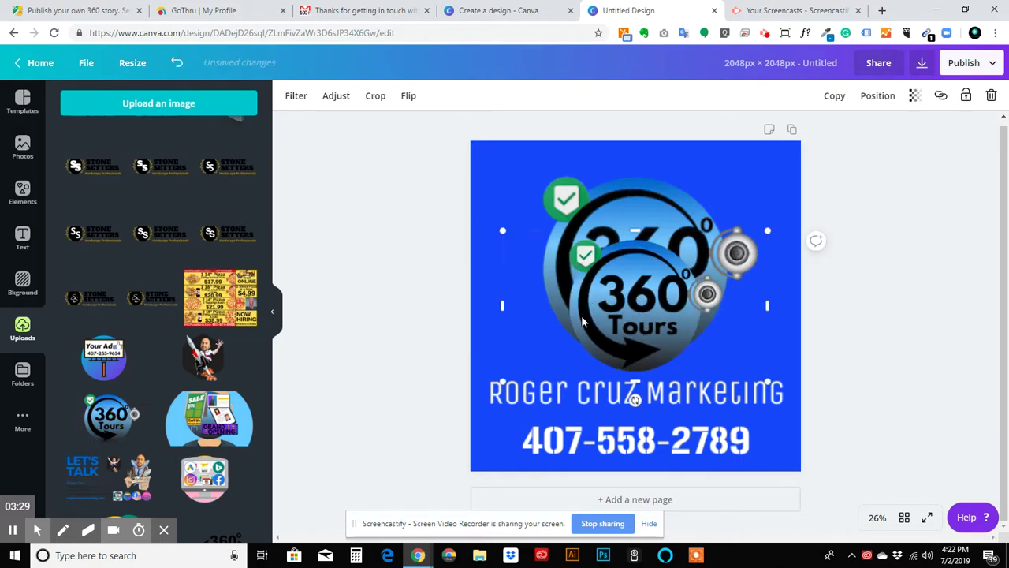
# Enlarge the new logo and position it over the original one.
pyautogui.moveTo(581, 321); pyautogui.dragTo(607, 221)
pyautogui.moveTo(733, 298); pyautogui.dragTo(904, 396)
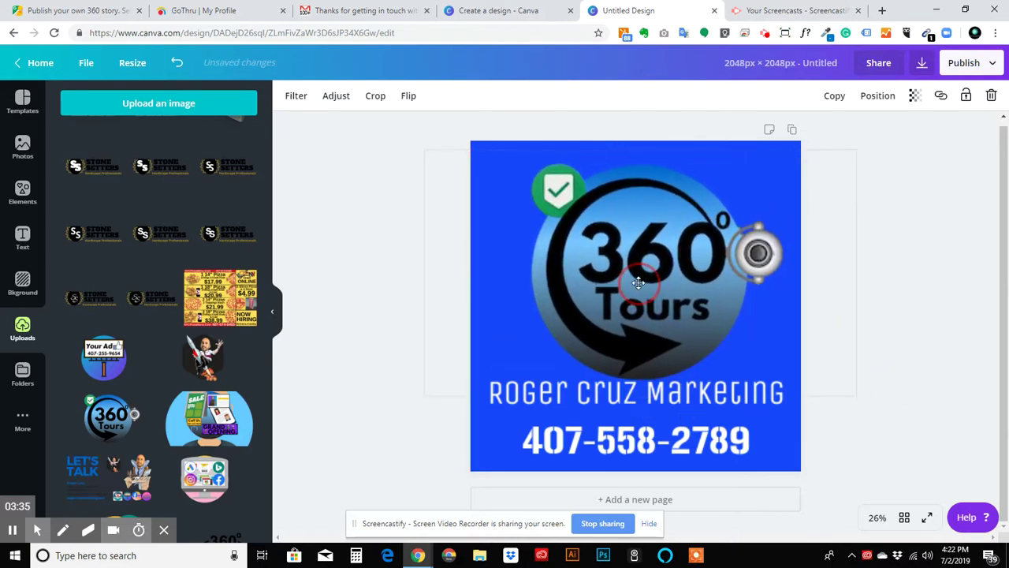
pyautogui.click(951, 326)
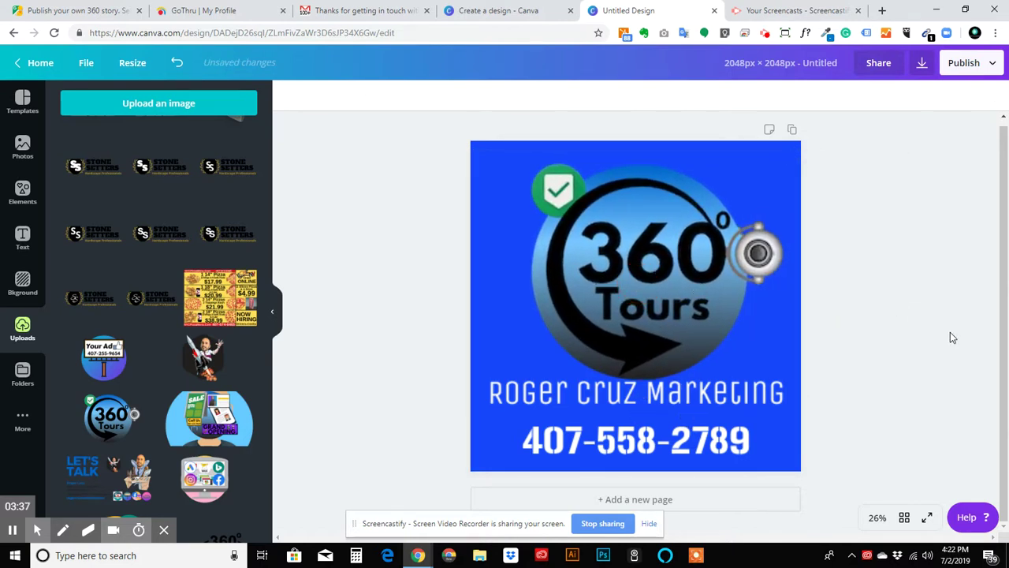
pyautogui.moveTo(637, 285); pyautogui.dragTo(637, 277)
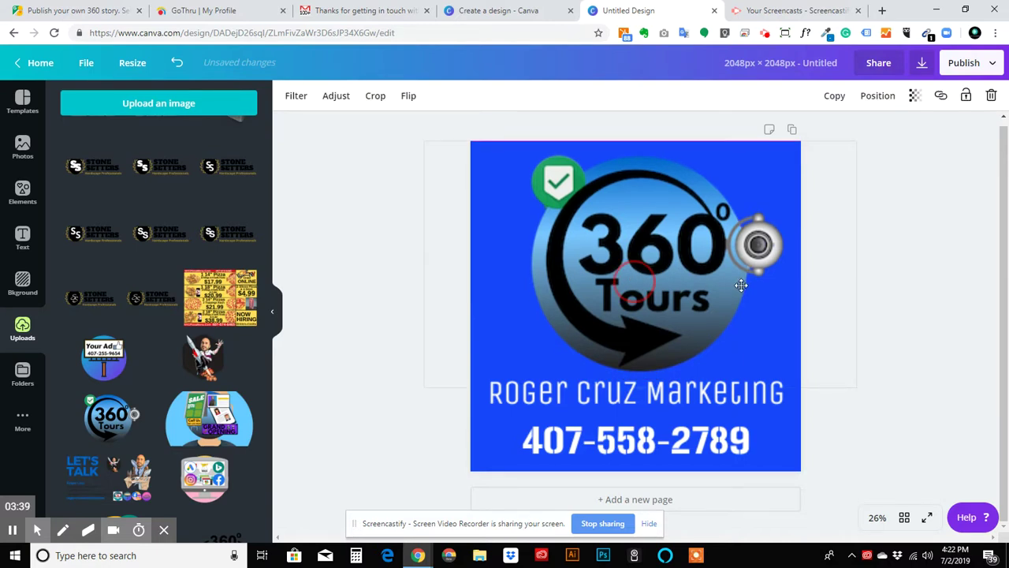
pyautogui.click(925, 279)
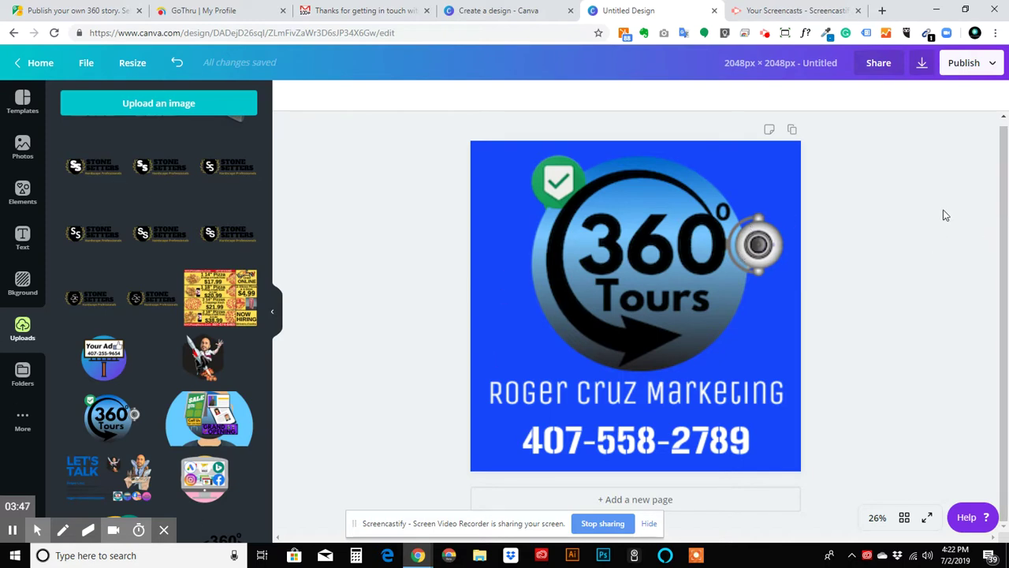
# Open the Download file type options, then switch to the GoThru profile page.
pyautogui.click(921, 66)
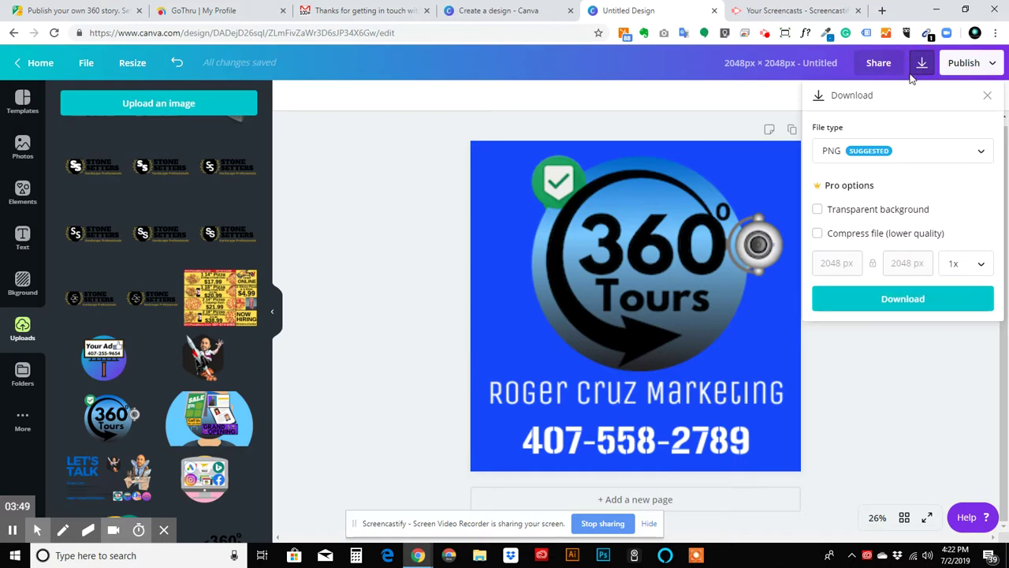
pyautogui.click(852, 161)
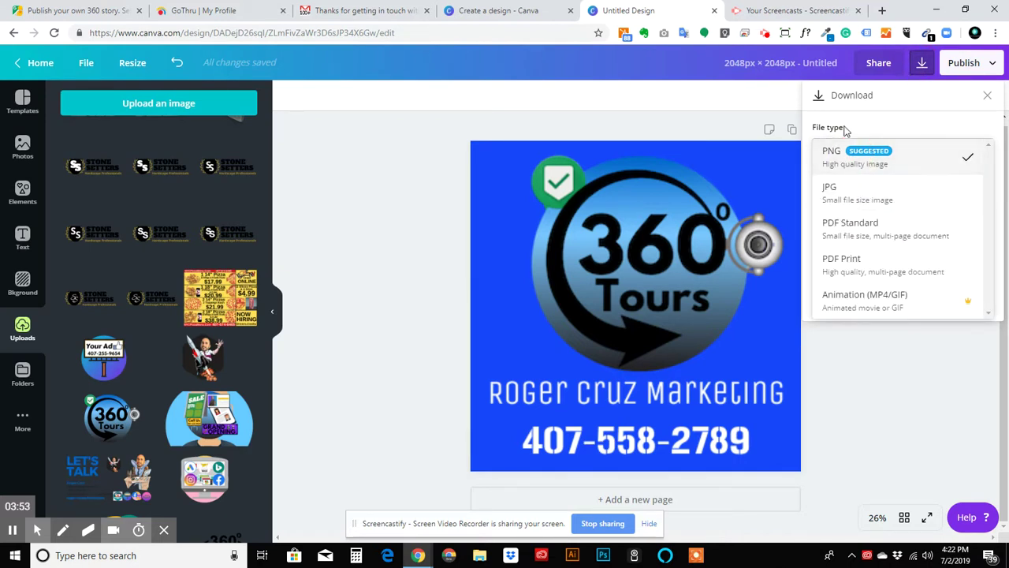
pyautogui.click(201, 11)
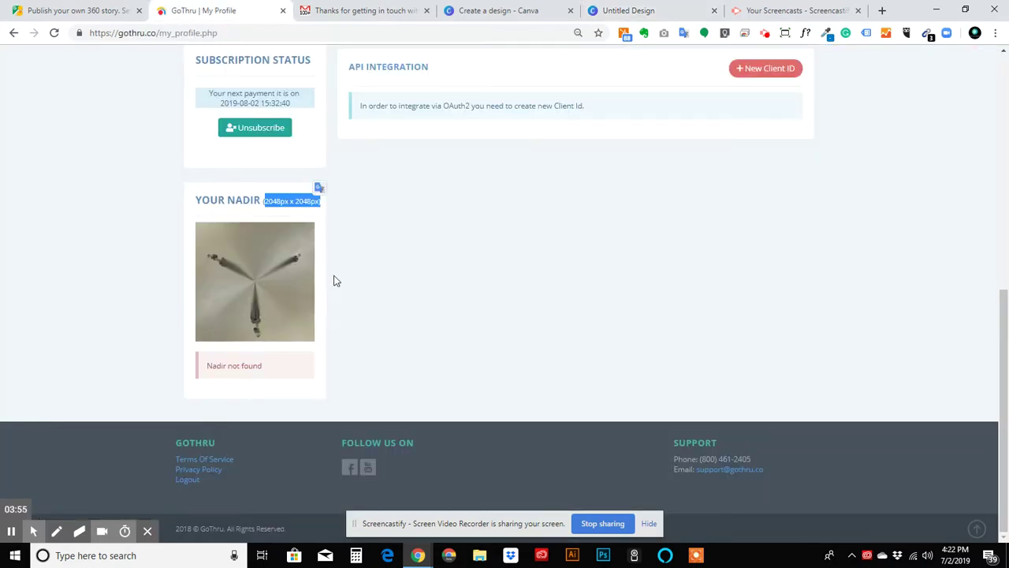
# Reread GoThru's Nadir Upload requirements, then return to the Canva design.
pyautogui.scroll(6, 482, 268)
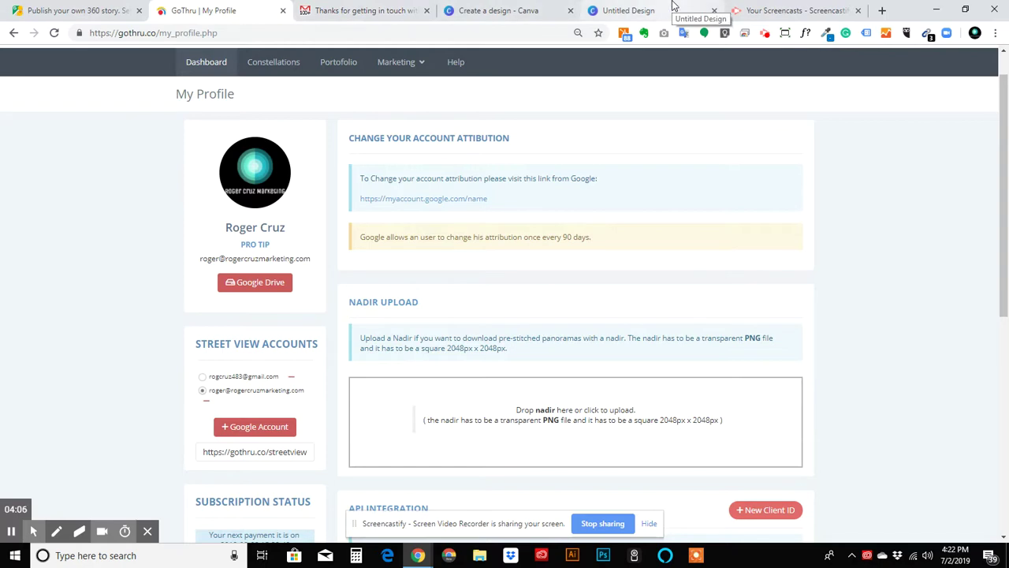
pyautogui.click(794, 10)
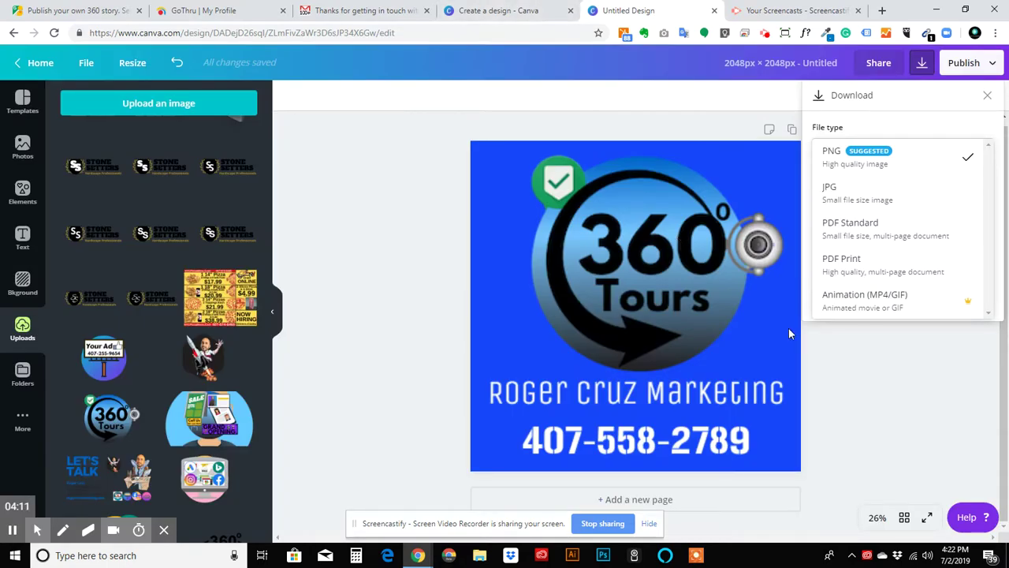
# Download the design as a PNG with a transparent background, then continue editing.
pyautogui.click(832, 156)
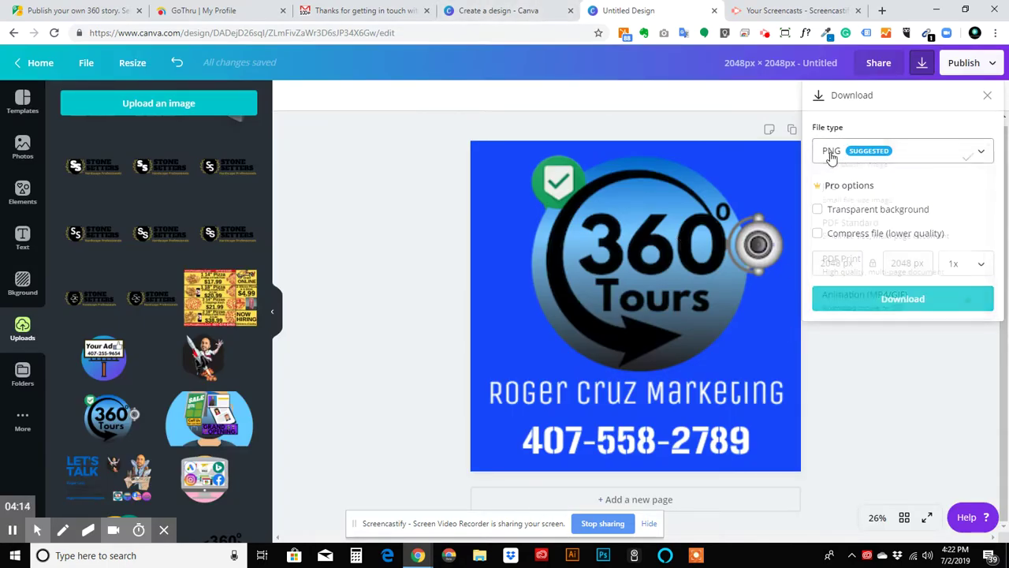
pyautogui.click(817, 210)
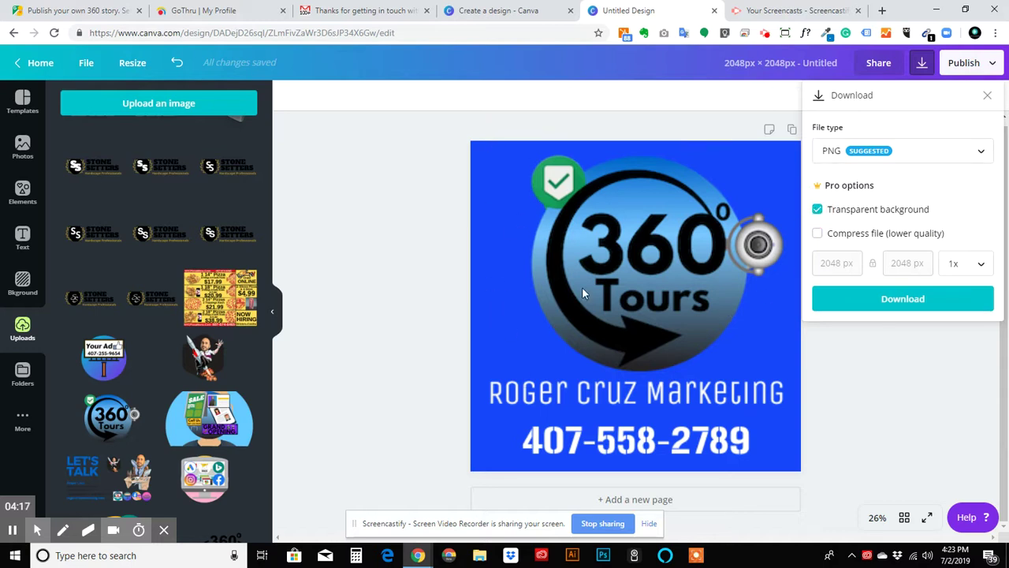
pyautogui.click(881, 303)
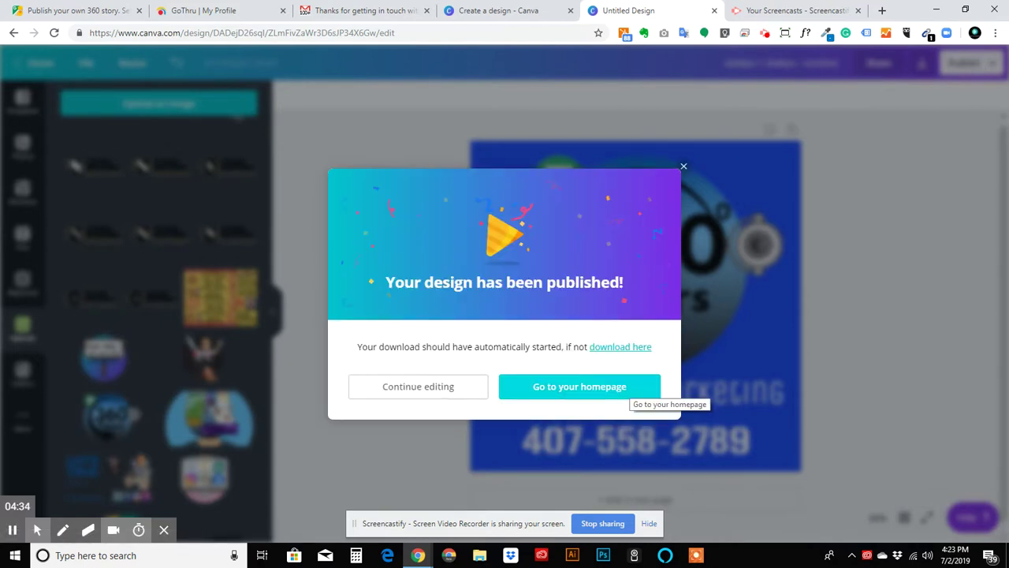
pyautogui.click(664, 158)
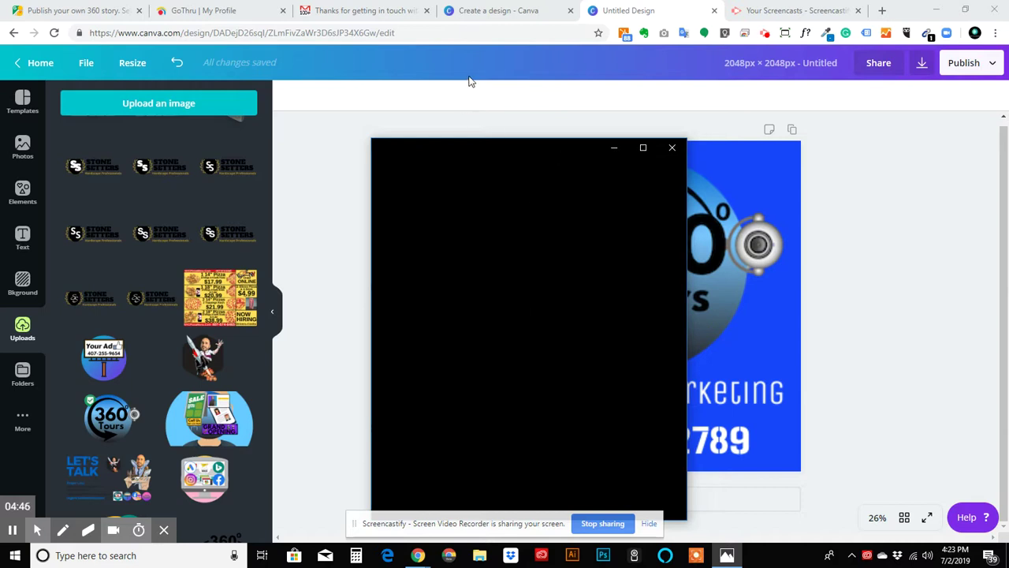
# Confirm in Resize that the custom dimensions read 2048 × 2048 px, without resizing.
pyautogui.click(132, 63)
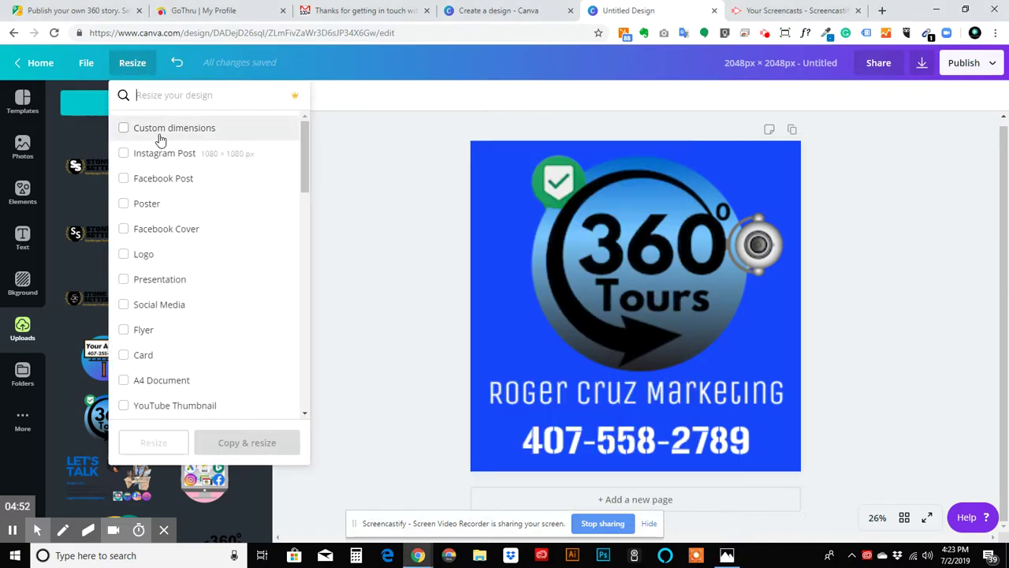
pyautogui.click(125, 128)
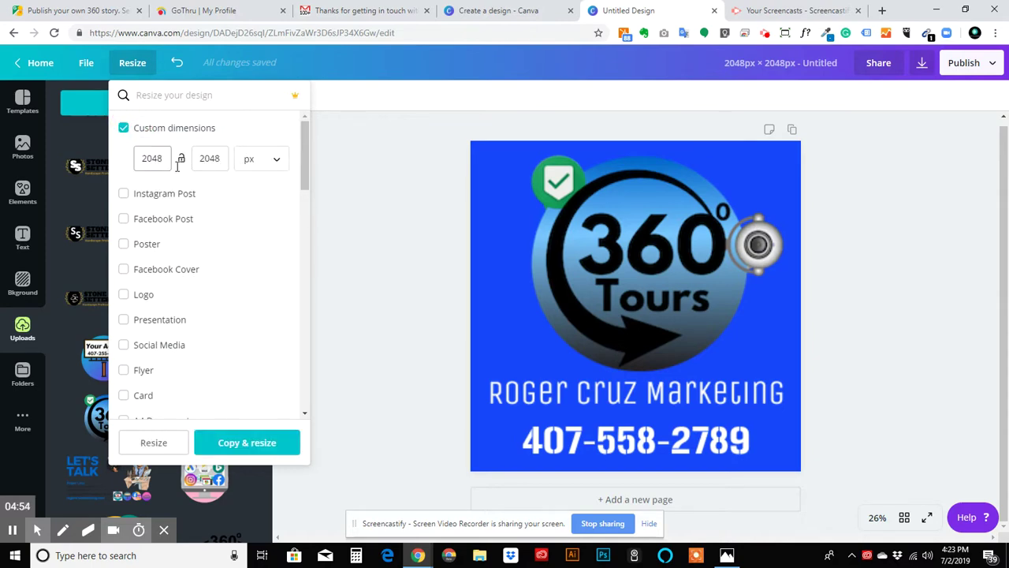
pyautogui.click(338, 156)
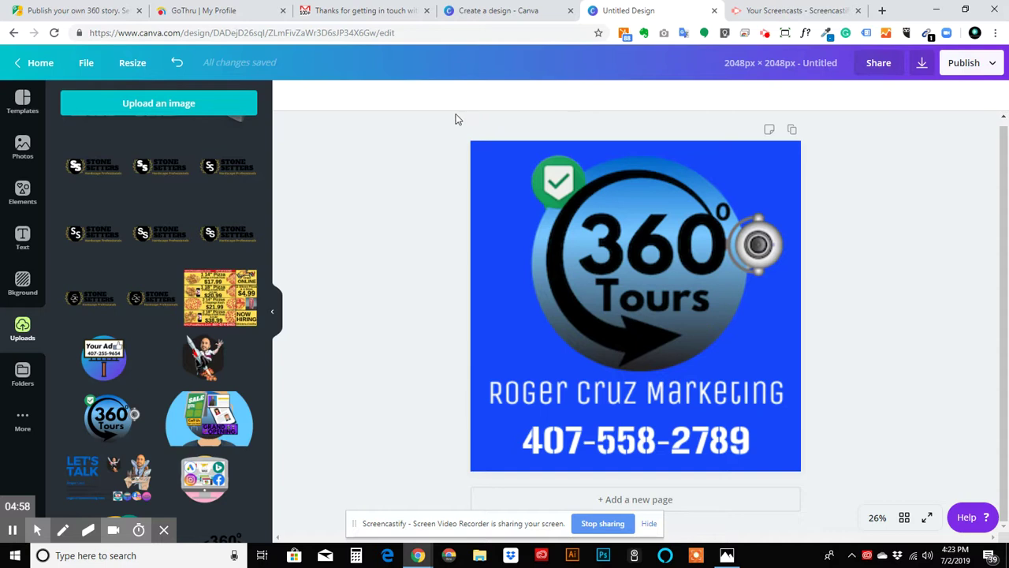